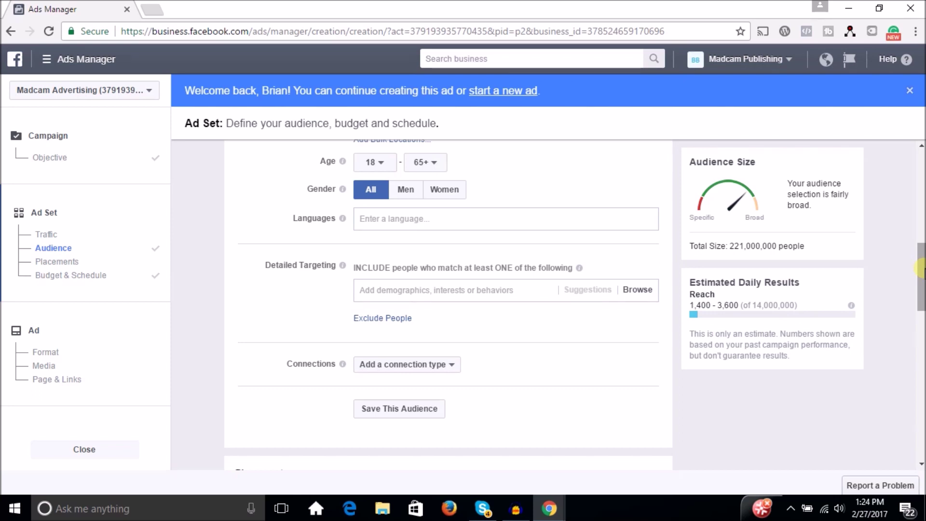
Step: Select all eleven Interests > Fitness and wellness targets and dismiss the too-broad audience warning
{"action": "mouse_move", "coordinate": [921, 270]}
{"action": "left_mouse_down"}
{"action": "mouse_move", "coordinate": [921, 282]}
{"action": "mouse_move", "coordinate": [916, 270]}
{"action": "left_mouse_up"}
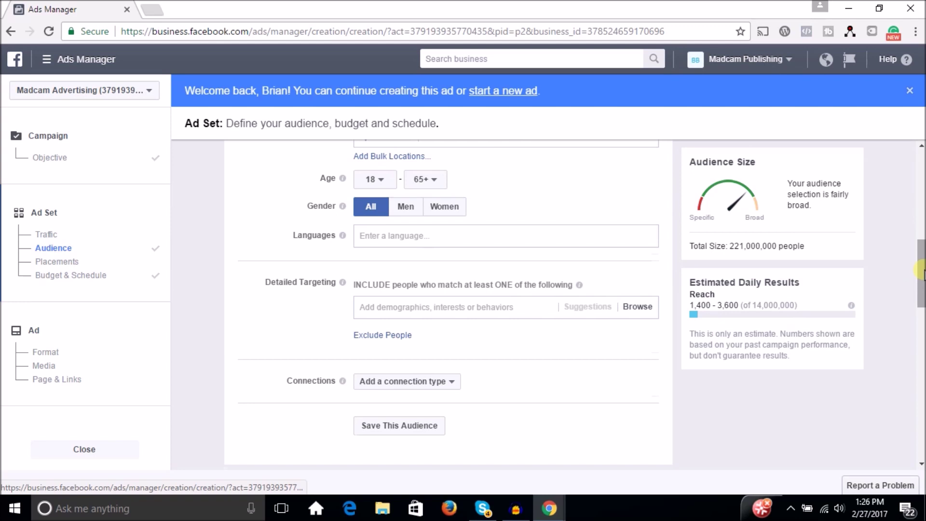
{"action": "scroll", "coordinate": [922, 274], "scroll_direction": "down", "scroll_amount": 2}
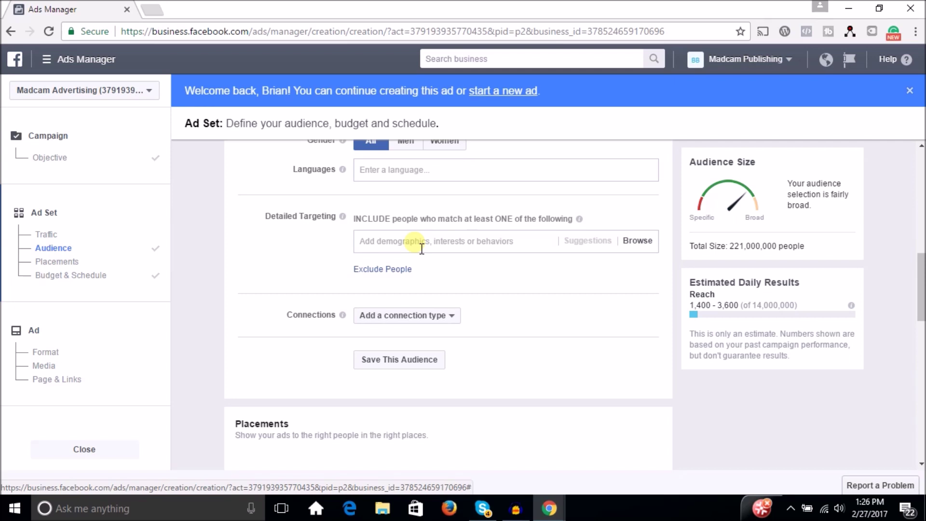
{"action": "left_click", "coordinate": [390, 246]}
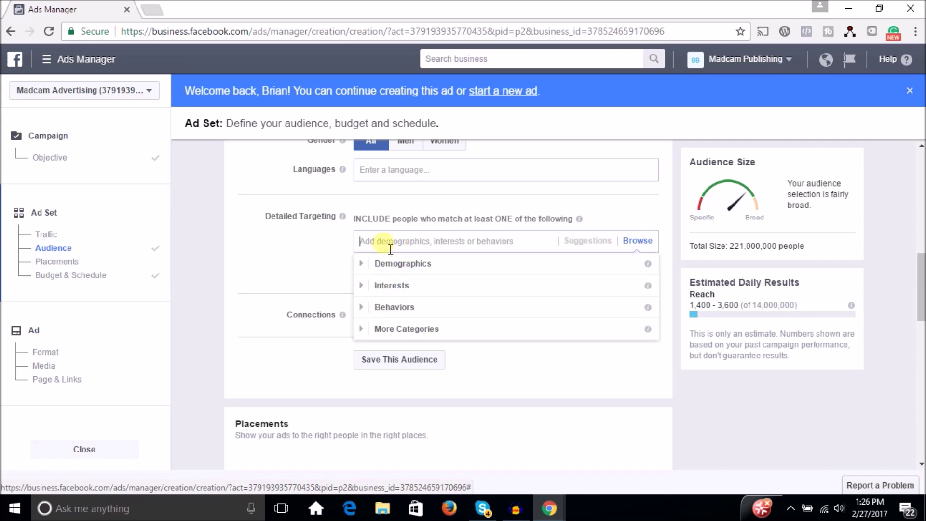
{"action": "left_click", "coordinate": [366, 287]}
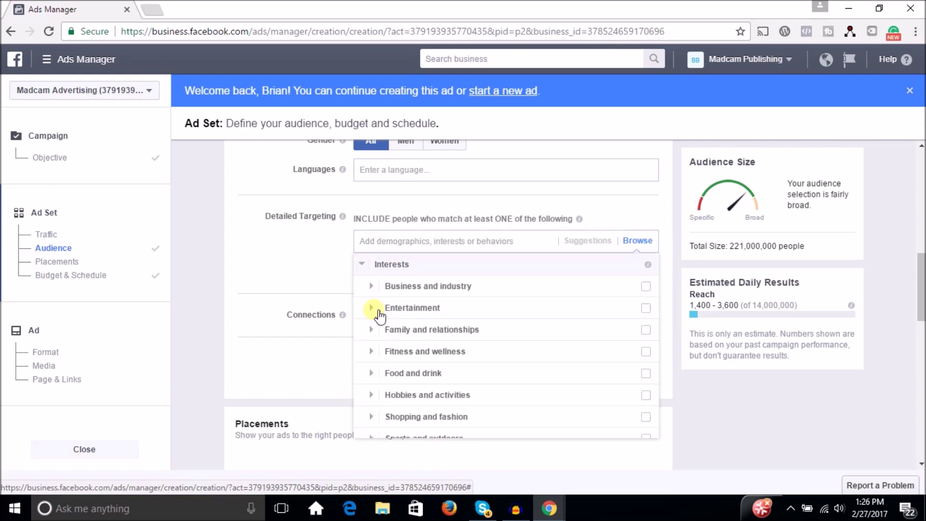
{"action": "left_click", "coordinate": [375, 357]}
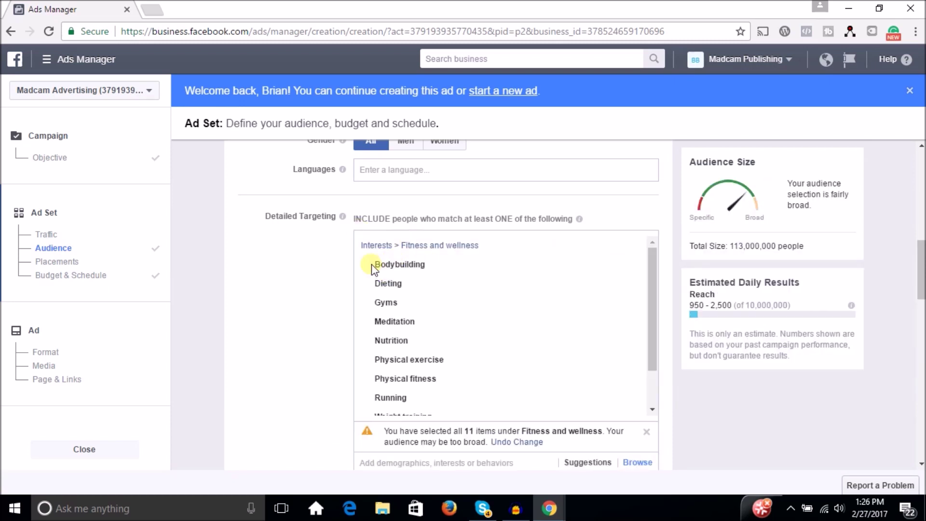
{"action": "mouse_move", "coordinate": [395, 293]}
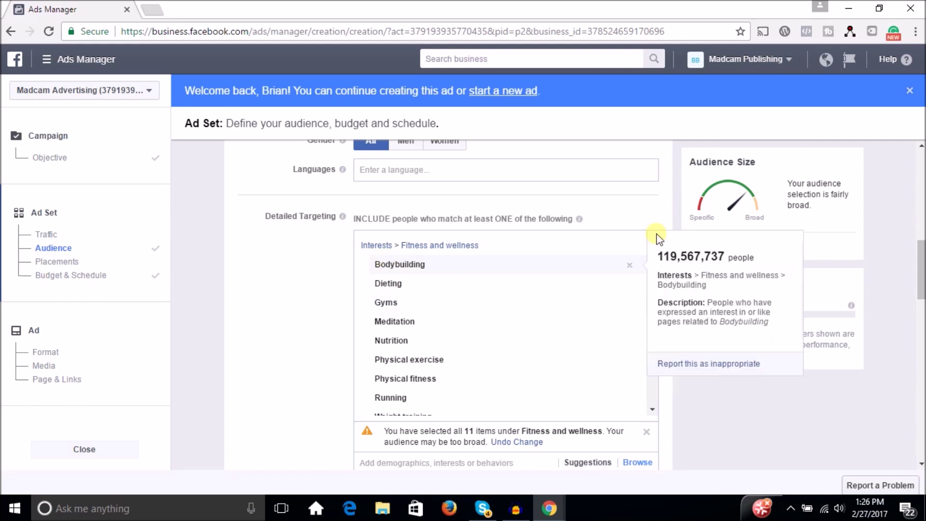
{"action": "mouse_move", "coordinate": [704, 244]}
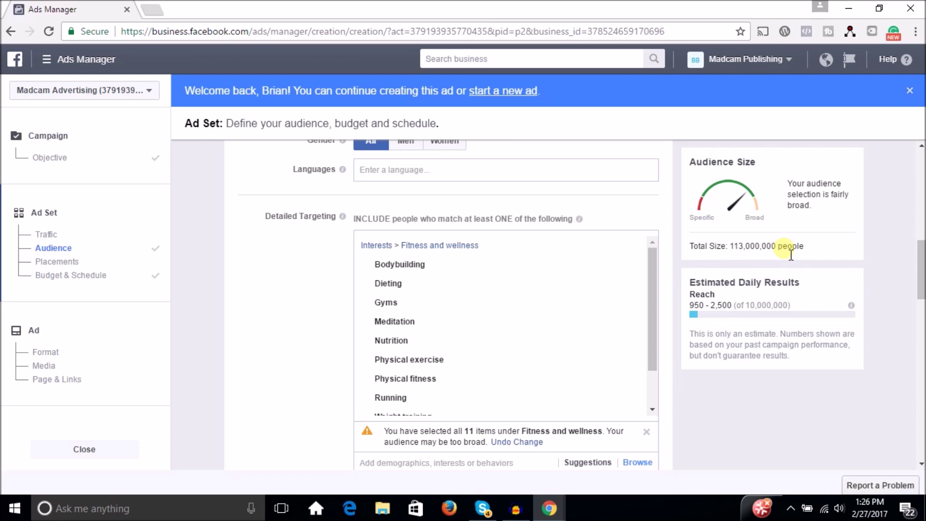
{"action": "left_click", "coordinate": [646, 431]}
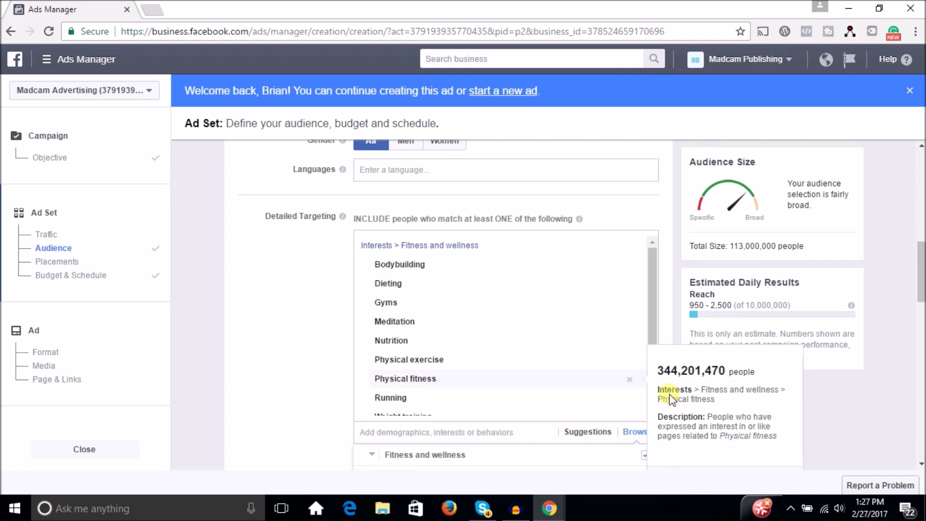
Step: Remove the whole Fitness and wellness interest group, returning the audience to 221,000,000 people
{"action": "scroll", "coordinate": [472, 220], "scroll_direction": "down", "scroll_amount": 5}
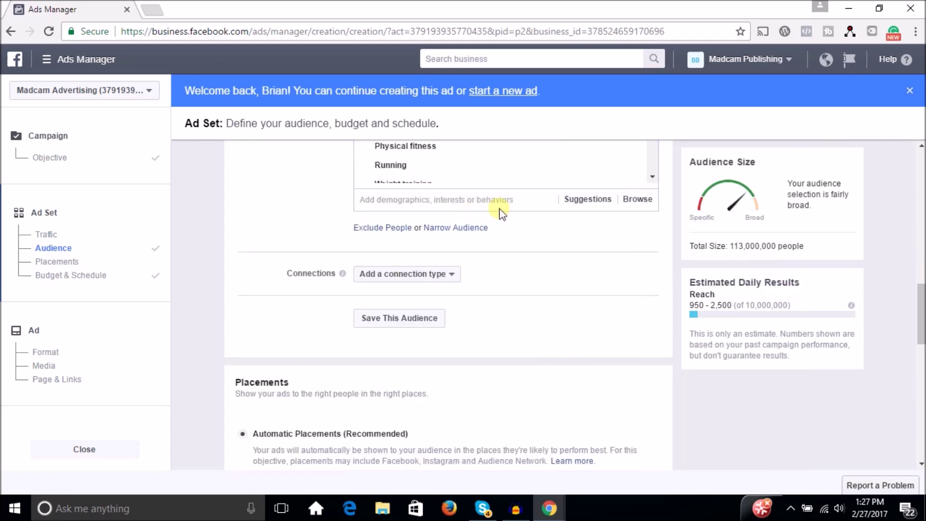
{"action": "left_click_drag", "start_coordinate": [921, 304], "coordinate": [921, 263]}
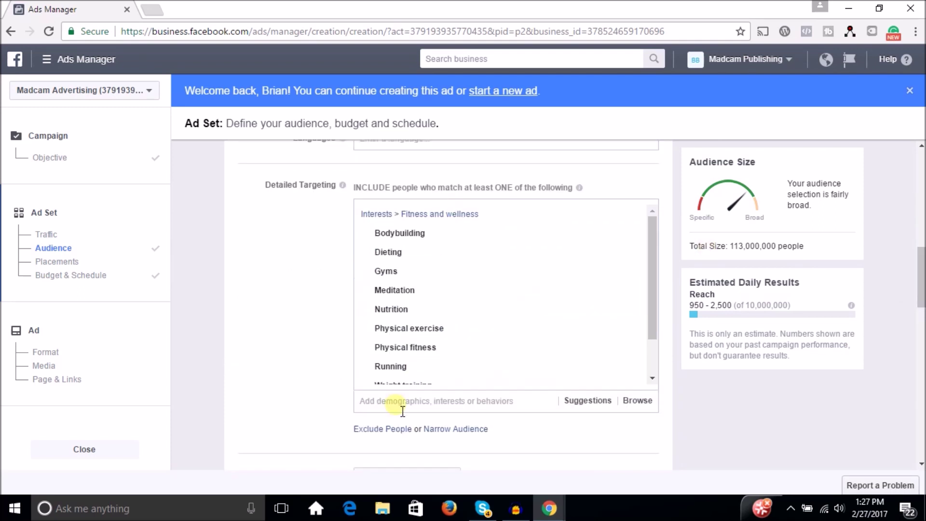
{"action": "left_click", "coordinate": [464, 403]}
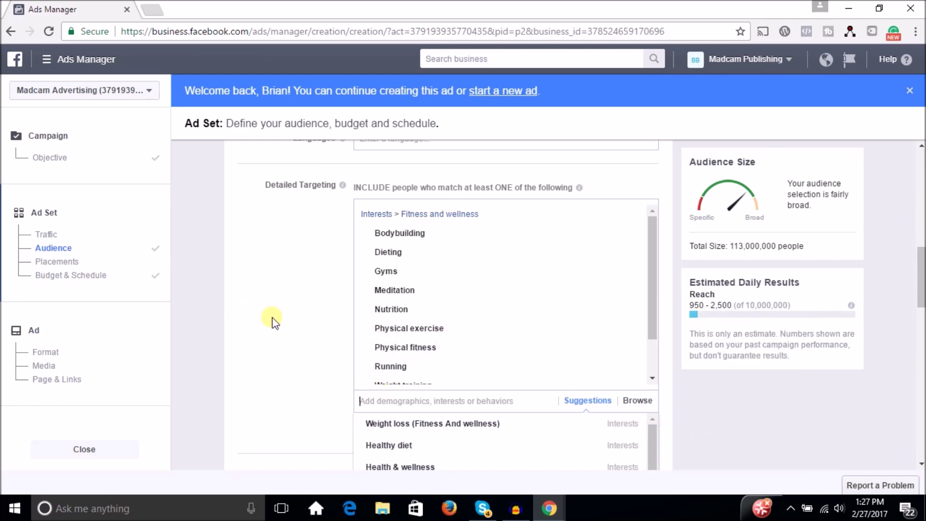
{"action": "mouse_move", "coordinate": [661, 286]}
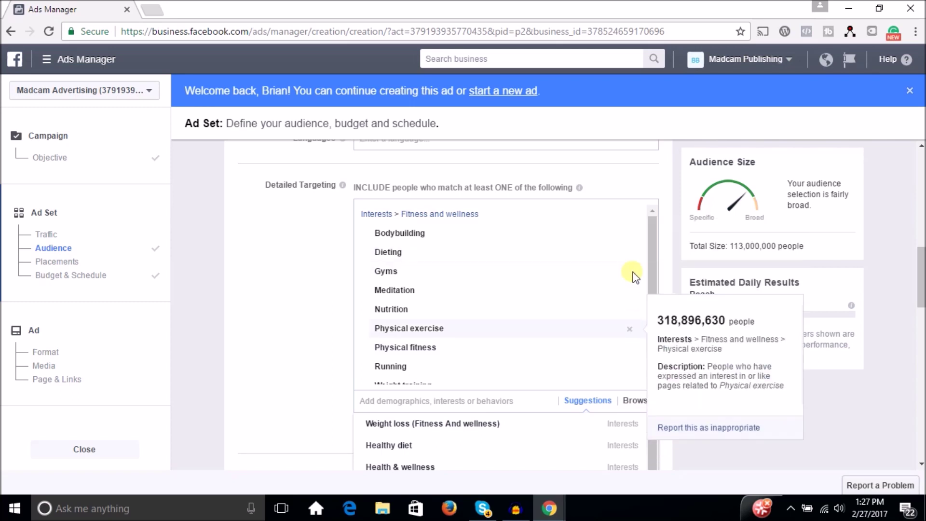
{"action": "mouse_move", "coordinate": [635, 217]}
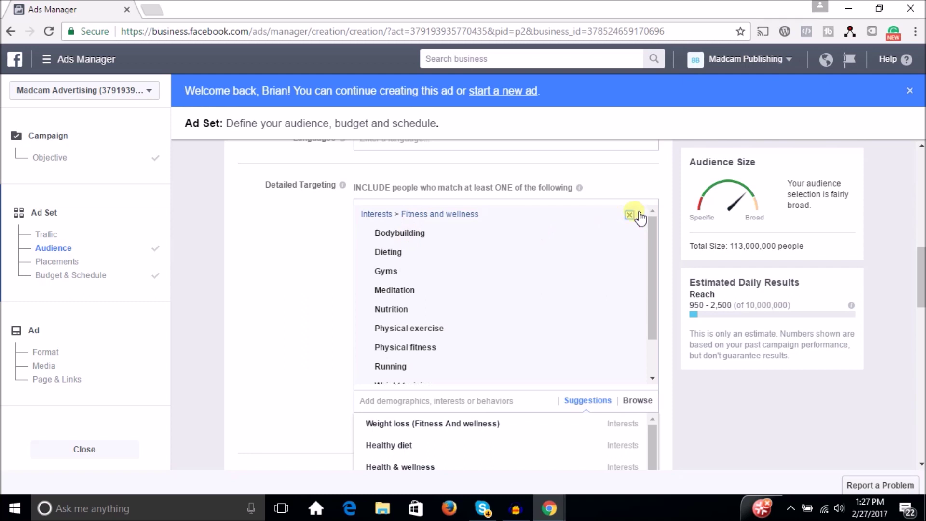
{"action": "left_click", "coordinate": [631, 215]}
Step: Search 'yoga' in Detailed Targeting and add the Yoga interest, giving a 40,000,000-person audience
{"action": "left_click", "coordinate": [636, 210]}
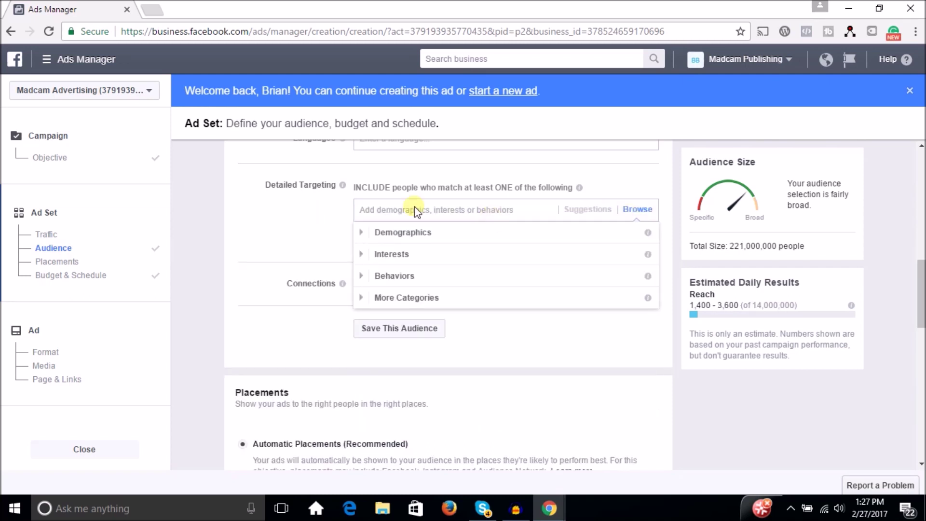
{"action": "left_click", "coordinate": [447, 212]}
{"action": "left_click", "coordinate": [446, 215]}
{"action": "type", "text": "yoga"}
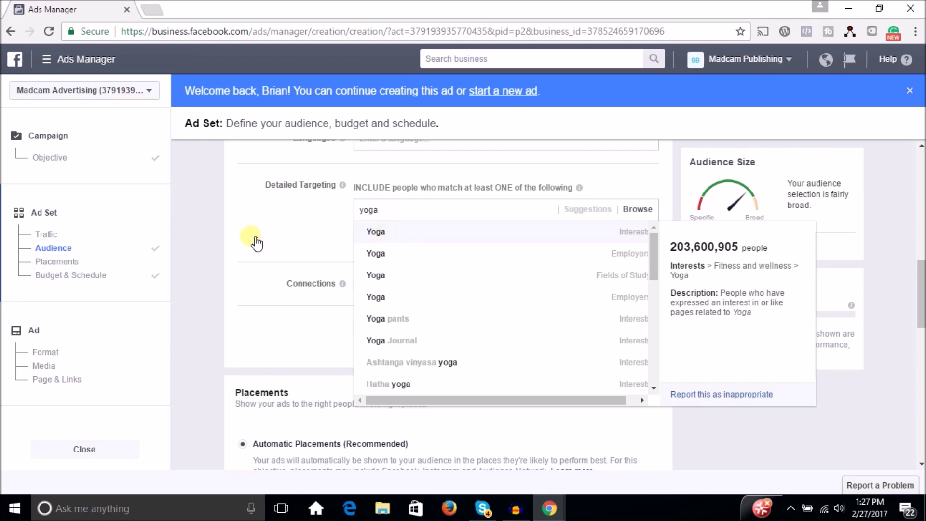
{"action": "key", "text": "Return"}
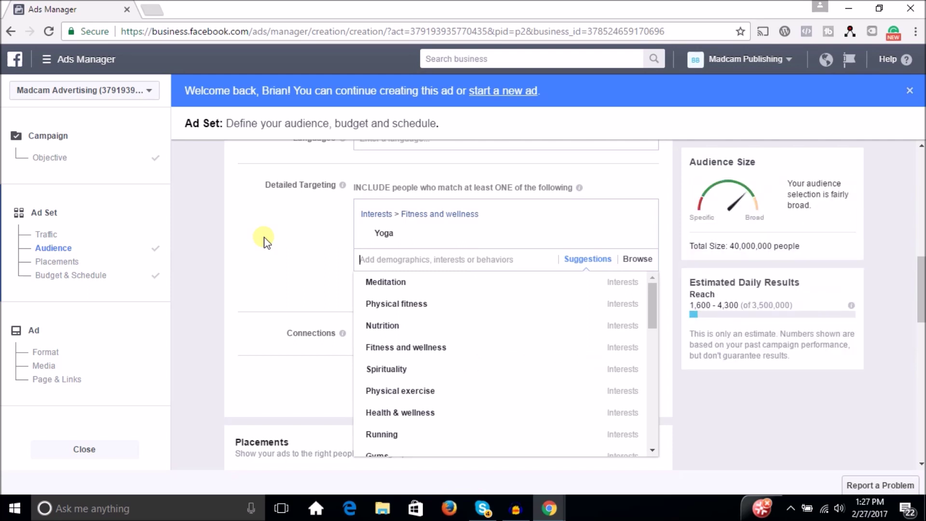
{"action": "left_click", "coordinate": [265, 240]}
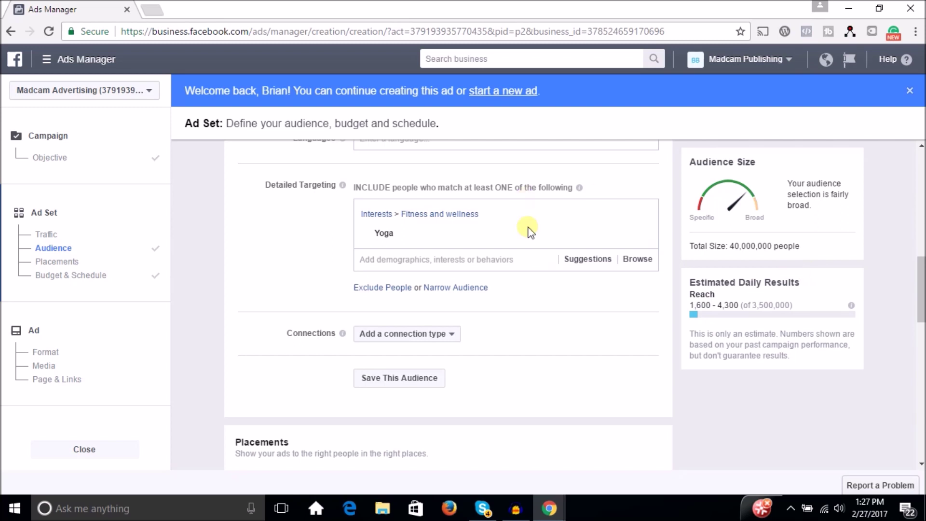
{"action": "mouse_move", "coordinate": [517, 233]}
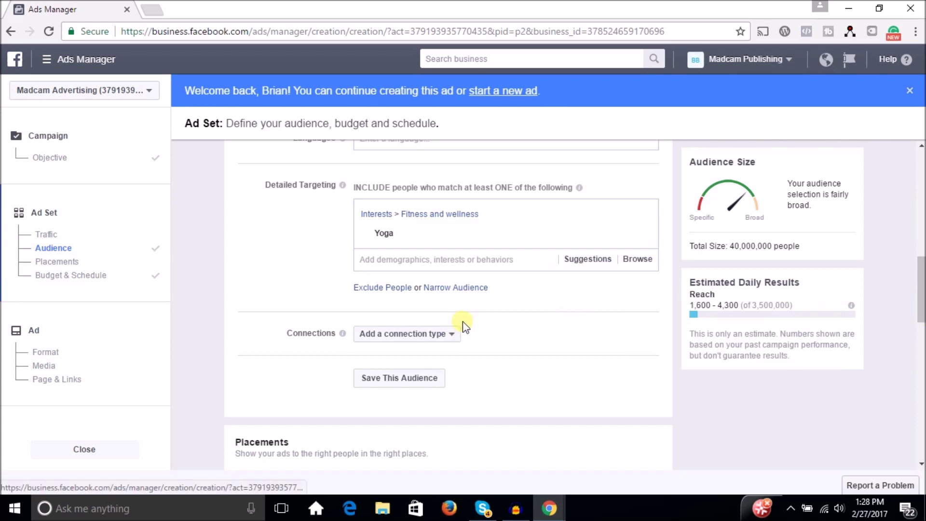
Step: Search 'yoga ma' and target the Yoga mat interest instead of Yoga, reaching 210,000 people
{"action": "left_click", "coordinate": [456, 287]}
{"action": "left_click", "coordinate": [295, 283]}
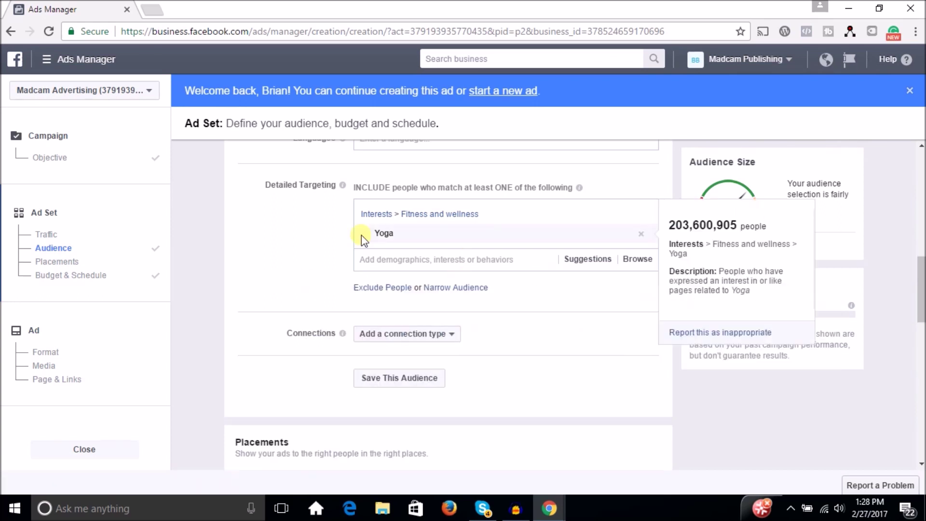
{"action": "mouse_move", "coordinate": [386, 234]}
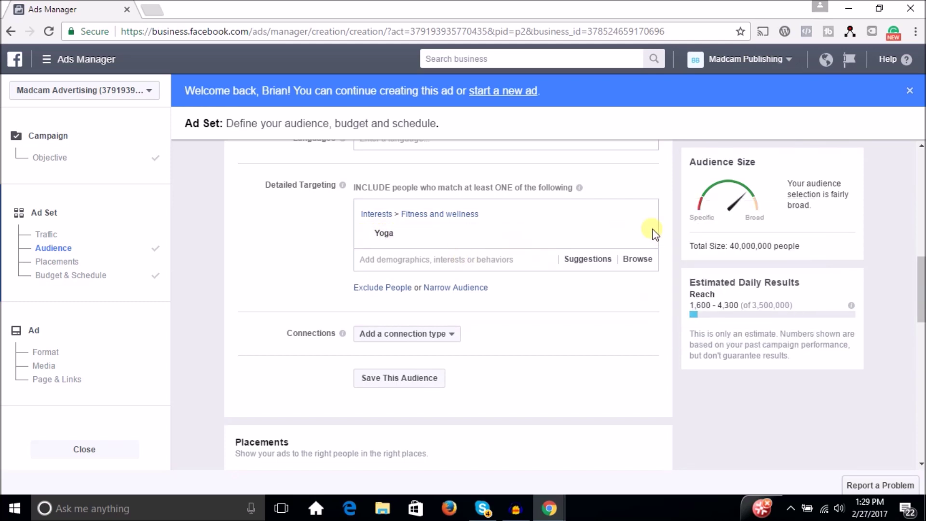
{"action": "mouse_move", "coordinate": [644, 237]}
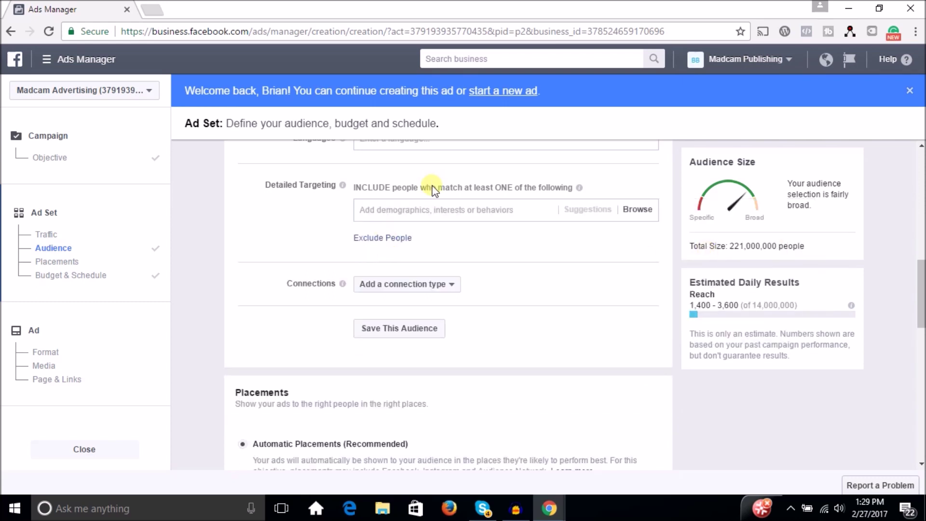
{"action": "left_click", "coordinate": [427, 210]}
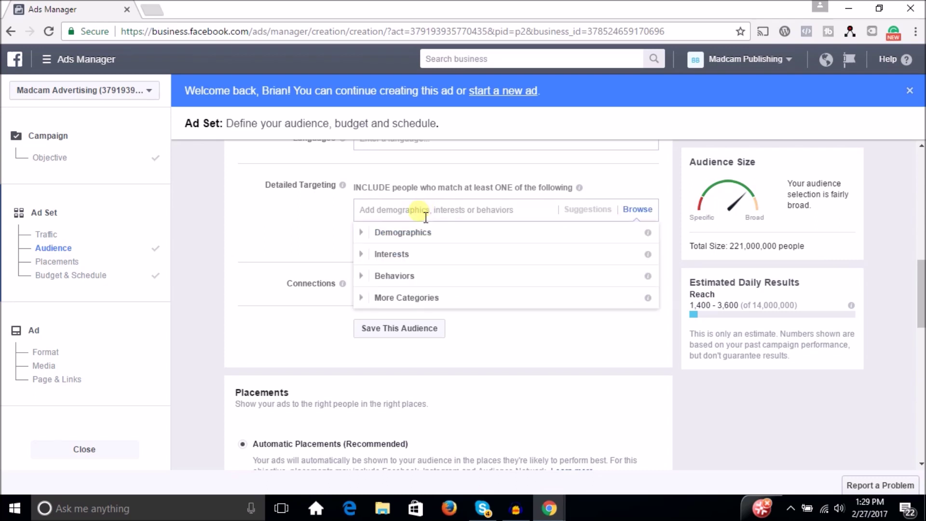
{"action": "type", "text": "yoga ma"}
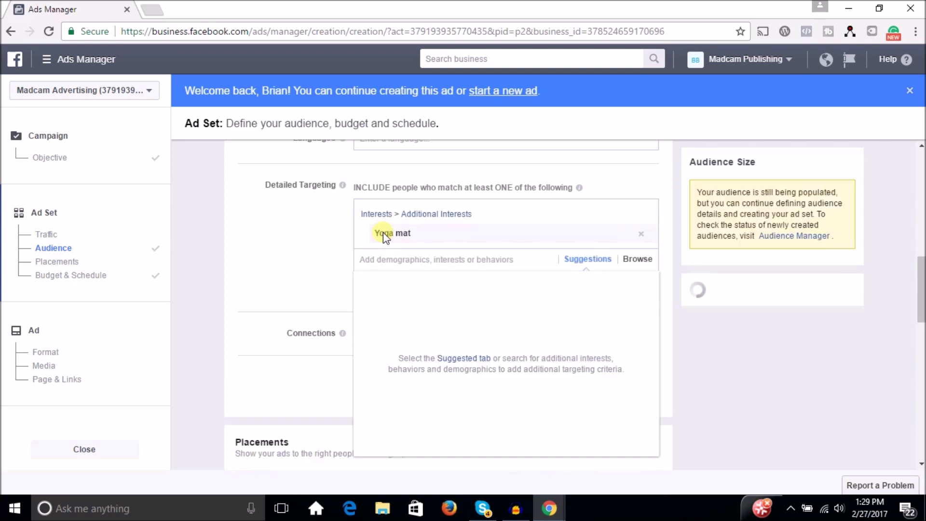
{"action": "left_click", "coordinate": [383, 233]}
{"action": "left_click", "coordinate": [599, 248]}
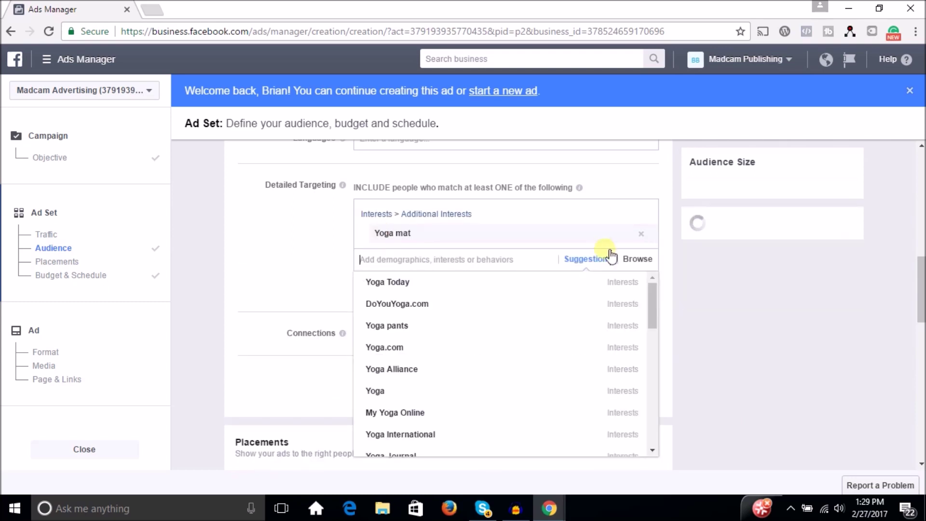
{"action": "left_click", "coordinate": [599, 248]}
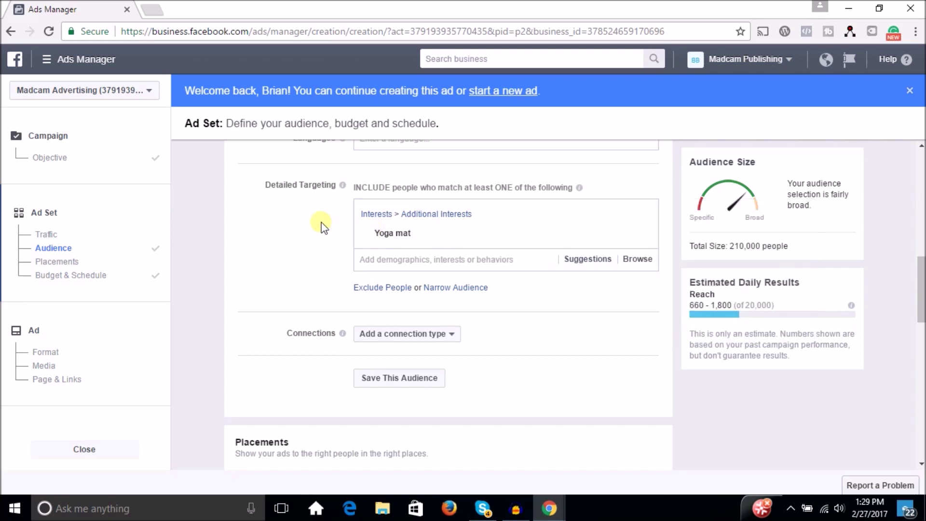
{"action": "mouse_move", "coordinate": [381, 233]}
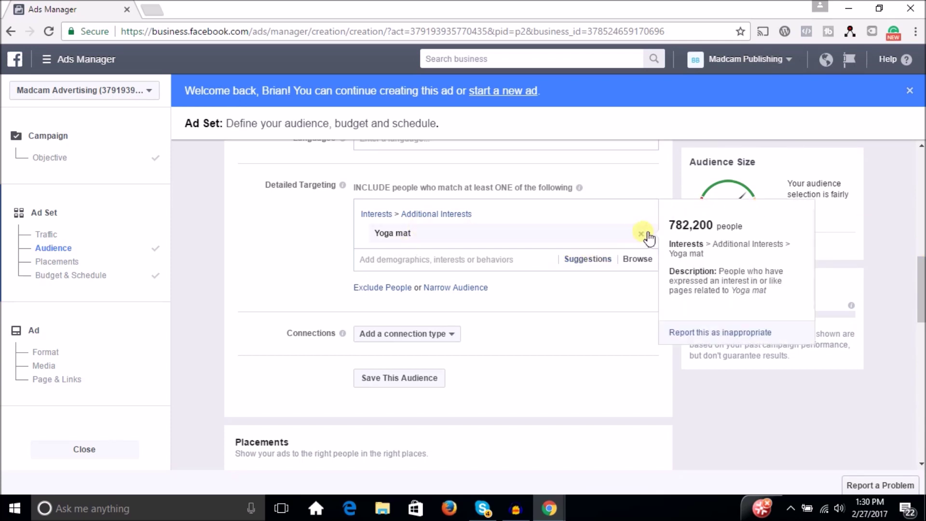
Step: Remove Yoga mat and re-add Yoga from Fitness and wellness, restoring 40,000,000 people
{"action": "left_click", "coordinate": [510, 246]}
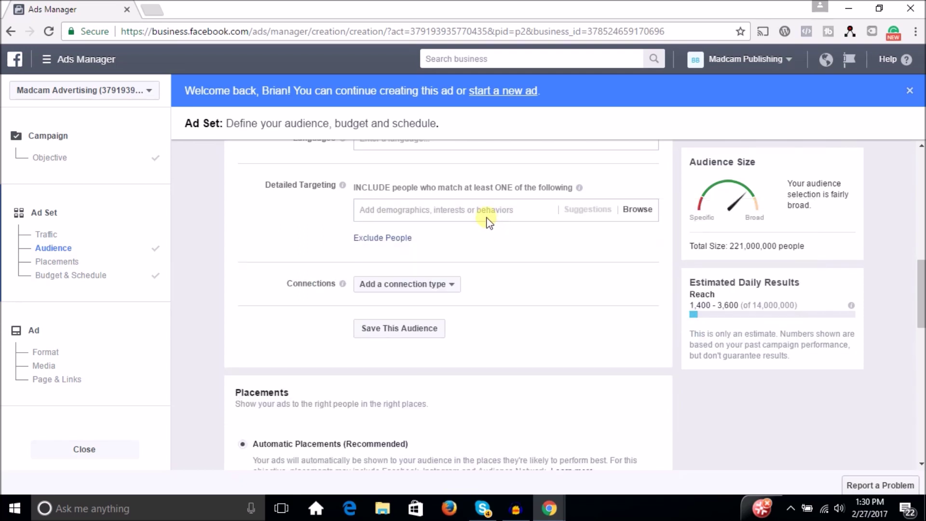
{"action": "left_click", "coordinate": [463, 216]}
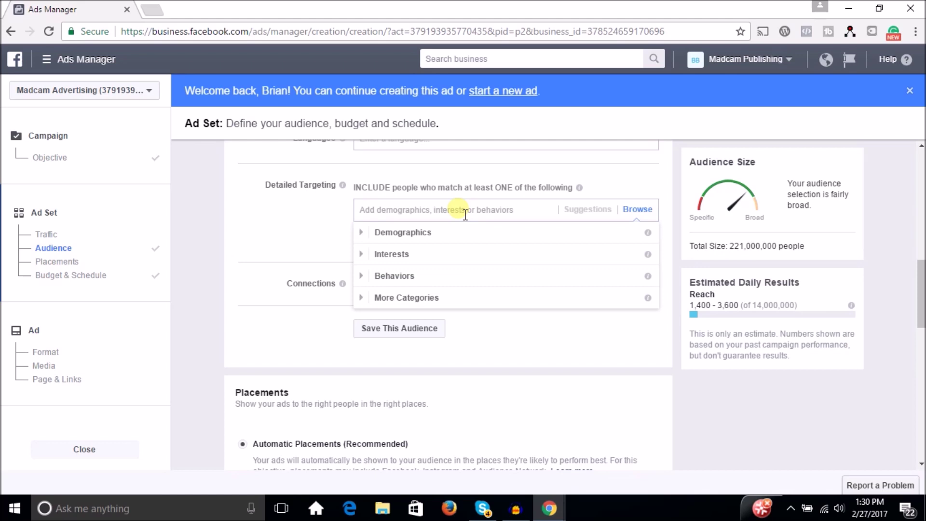
{"action": "type", "text": "yoga"}
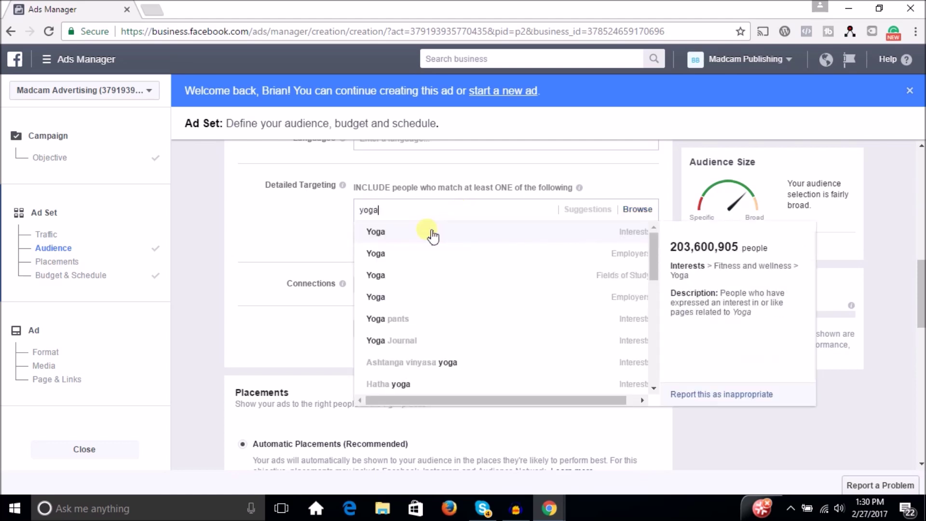
{"action": "left_click", "coordinate": [433, 233]}
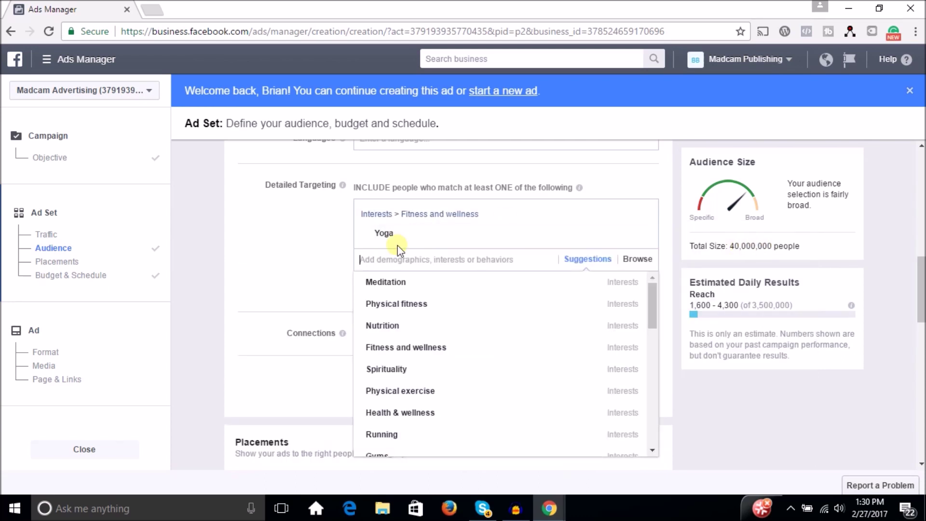
{"action": "left_click", "coordinate": [308, 251]}
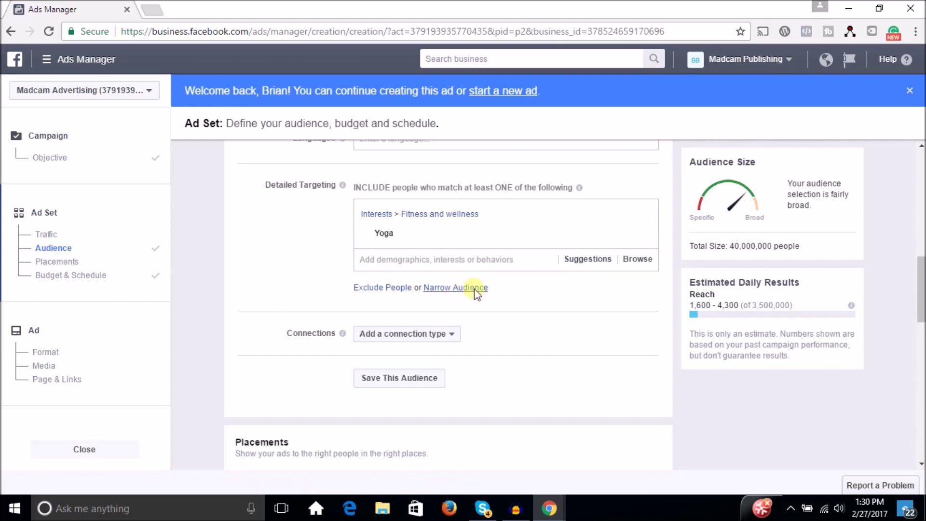
Step: Use Narrow Audience to create an empty 'and MUST ALSO match' box below Yoga
{"action": "left_click", "coordinate": [438, 288]}
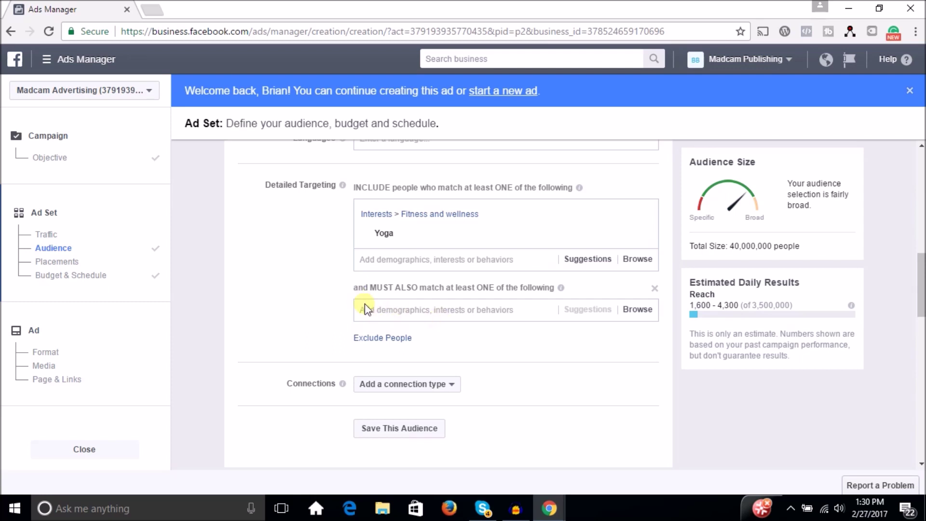
{"action": "mouse_move", "coordinate": [388, 240]}
{"action": "left_click", "coordinate": [464, 316]}
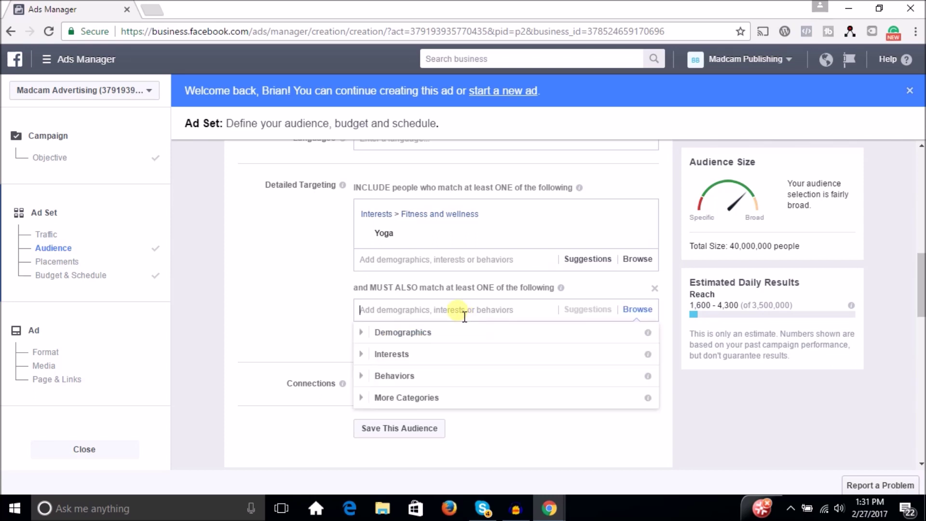
Step: Type 'online' in the new box and add Online shopping, trimming the audience to 33,000,000
{"action": "type", "text": "online"}
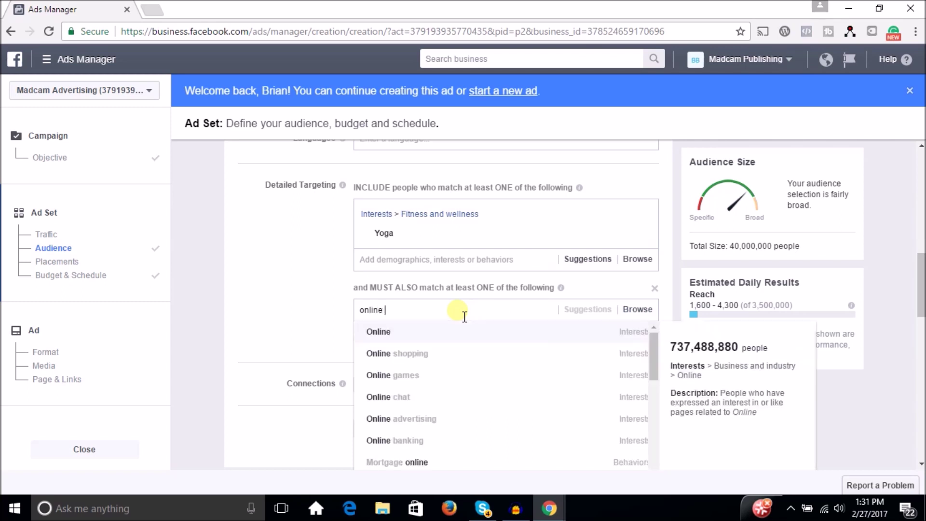
{"action": "left_click", "coordinate": [428, 354]}
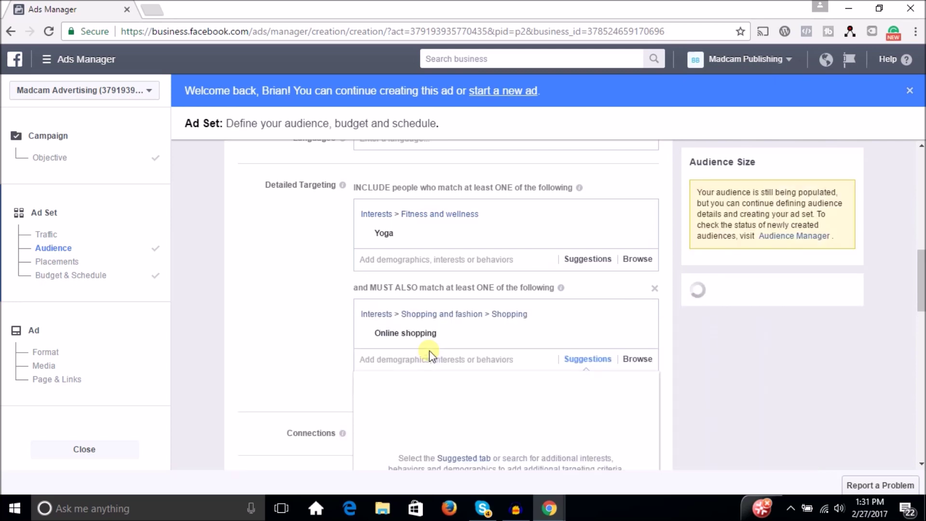
{"action": "left_click", "coordinate": [267, 321]}
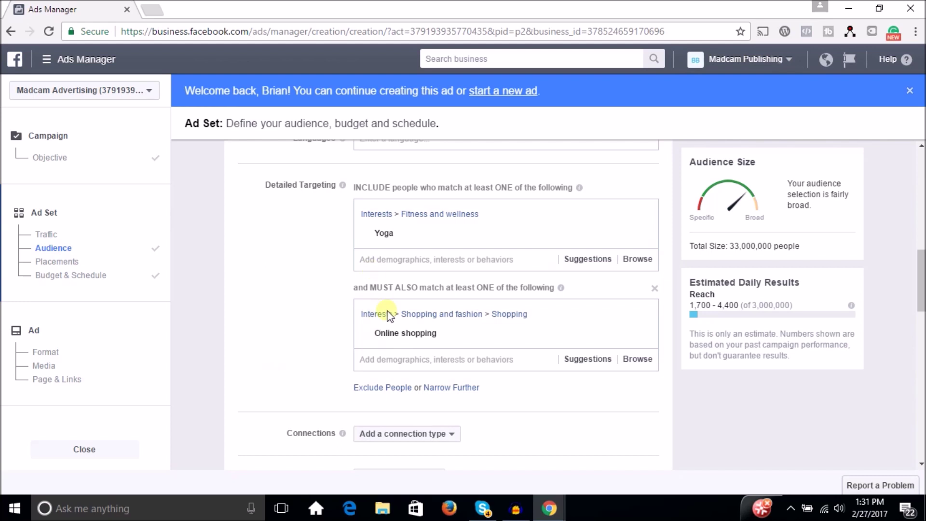
Step: Add one empty narrowing box under Online shopping, discarding an accidental extra box
{"action": "mouse_move", "coordinate": [725, 239]}
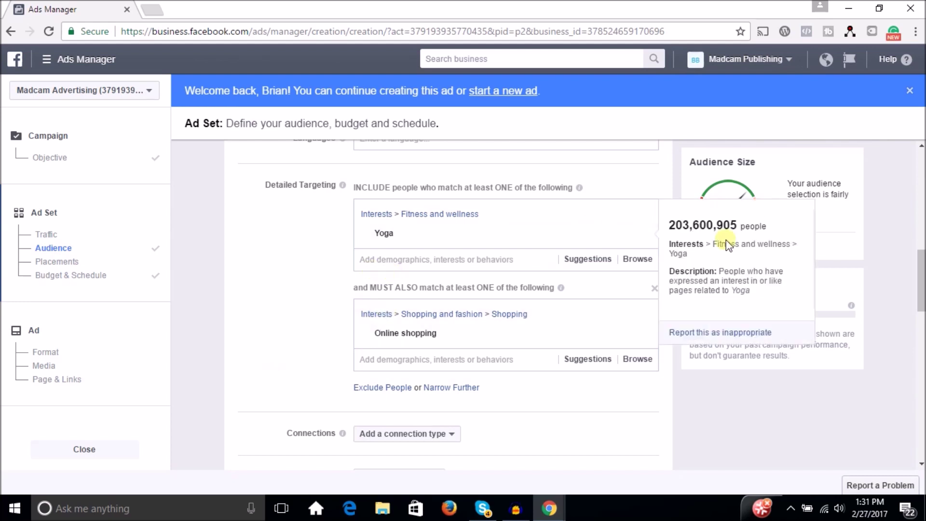
{"action": "left_click", "coordinate": [463, 388]}
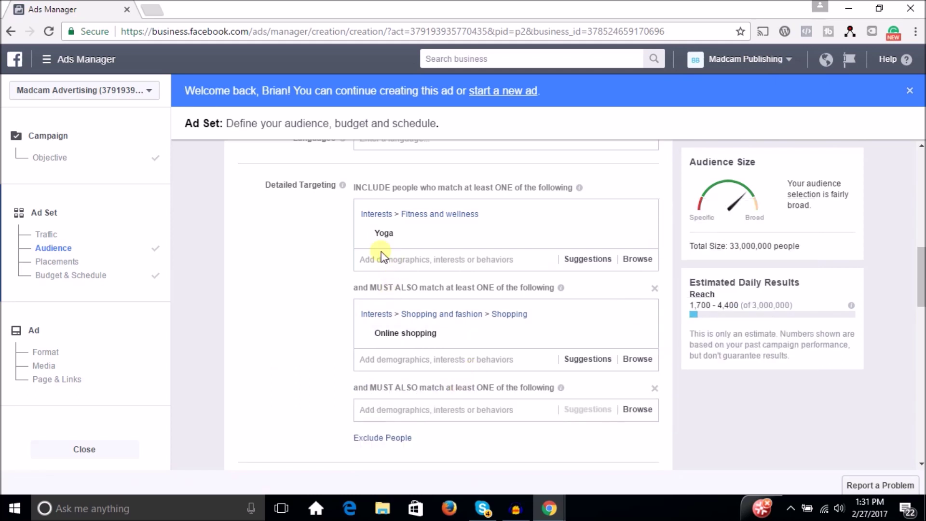
{"action": "mouse_move", "coordinate": [380, 239]}
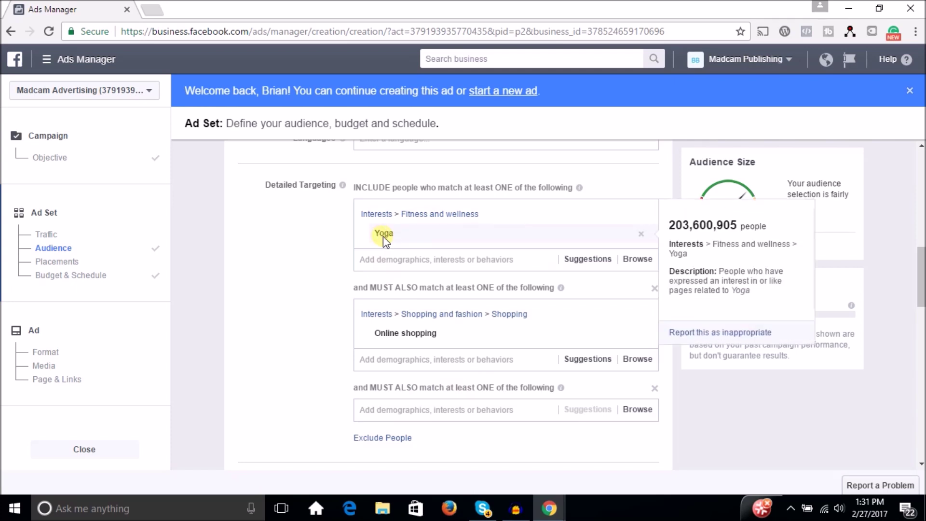
{"action": "mouse_move", "coordinate": [405, 341]}
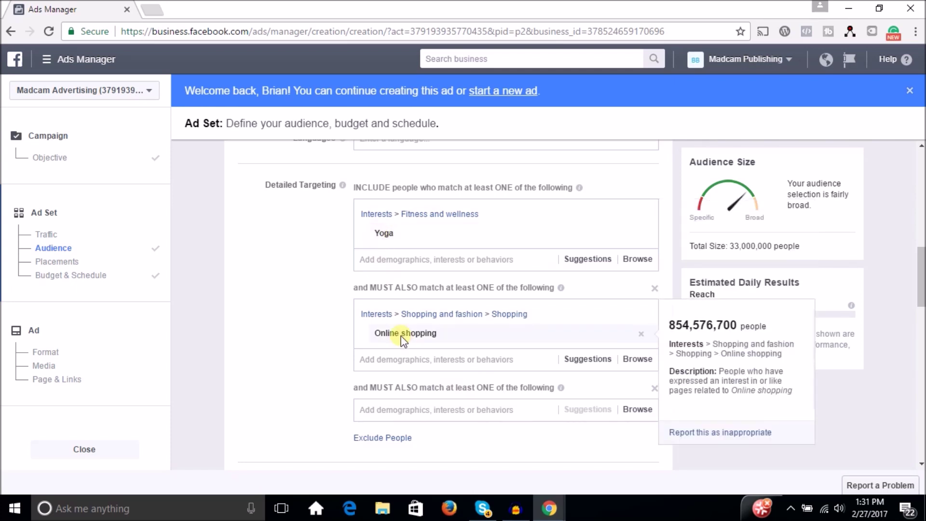
{"action": "left_click", "coordinate": [313, 402]}
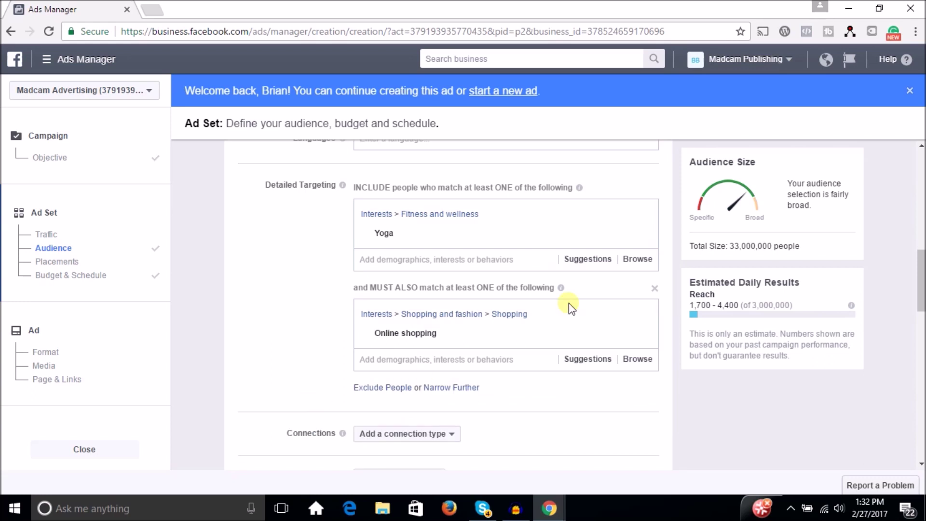
{"action": "left_click", "coordinate": [454, 389]}
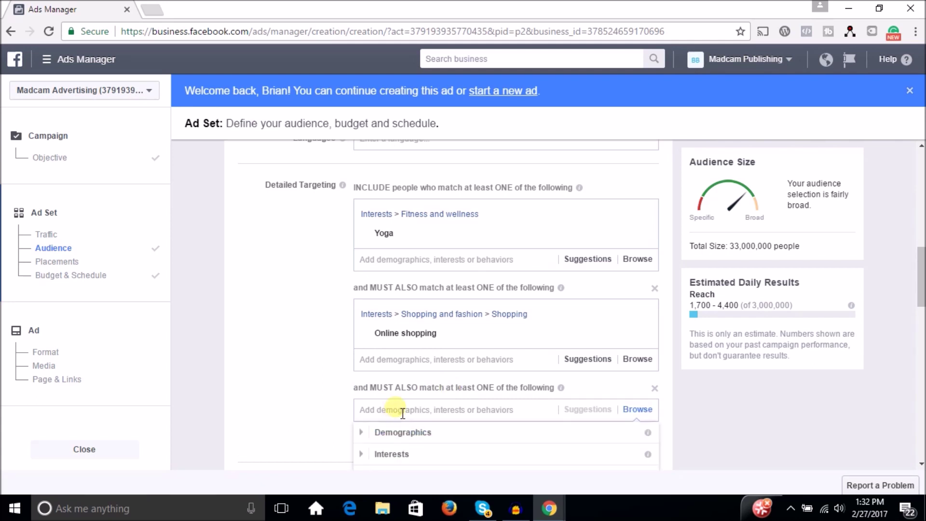
Step: Enter 'lulu' and add Lululemon Athletica to the new layer, cutting the audience to 8,500,000
{"action": "type", "text": "lulu"}
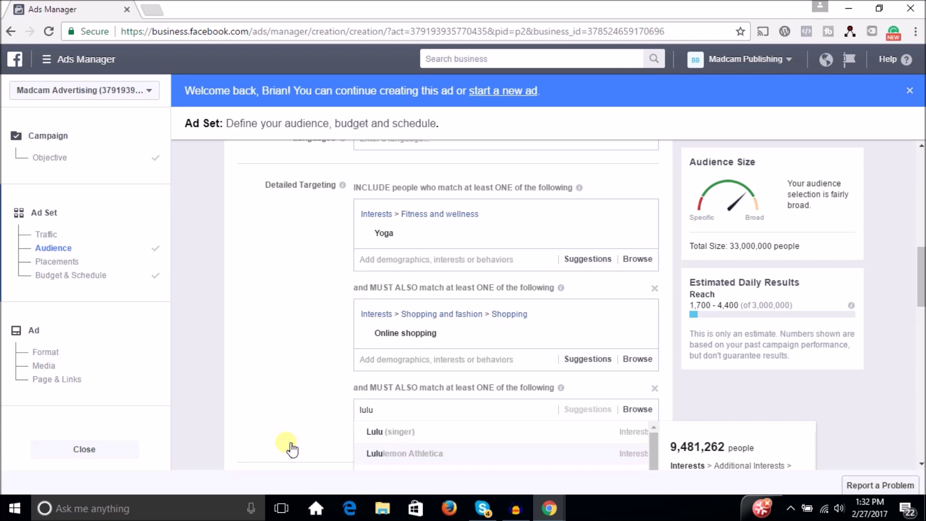
{"action": "key", "text": "Return"}
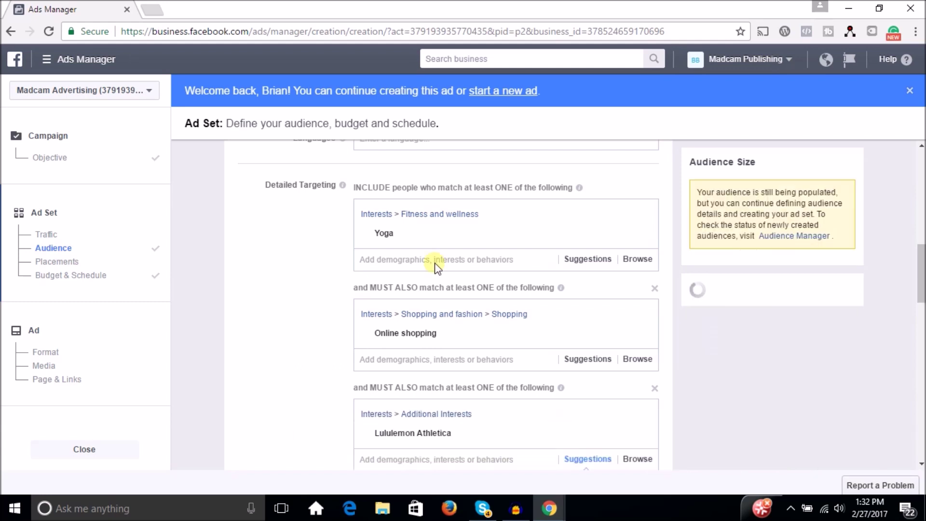
{"action": "mouse_move", "coordinate": [383, 243]}
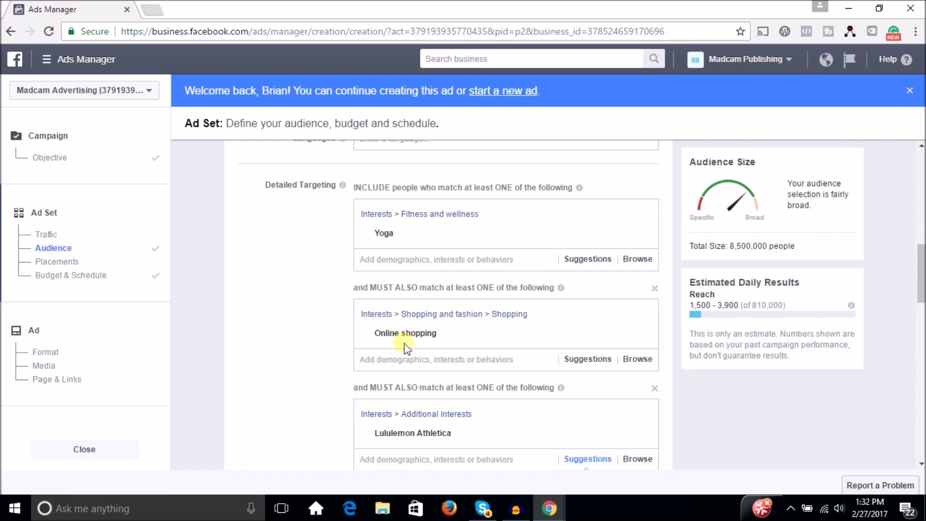
{"action": "mouse_move", "coordinate": [391, 342]}
{"action": "mouse_move", "coordinate": [381, 434]}
{"action": "left_click_drag", "start_coordinate": [921, 277], "coordinate": [921, 290]}
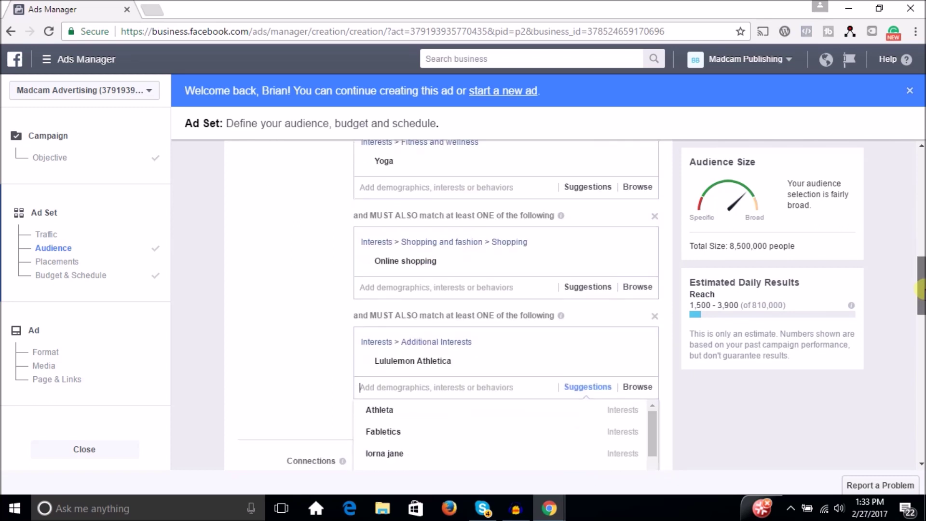
{"action": "left_click", "coordinate": [352, 358]}
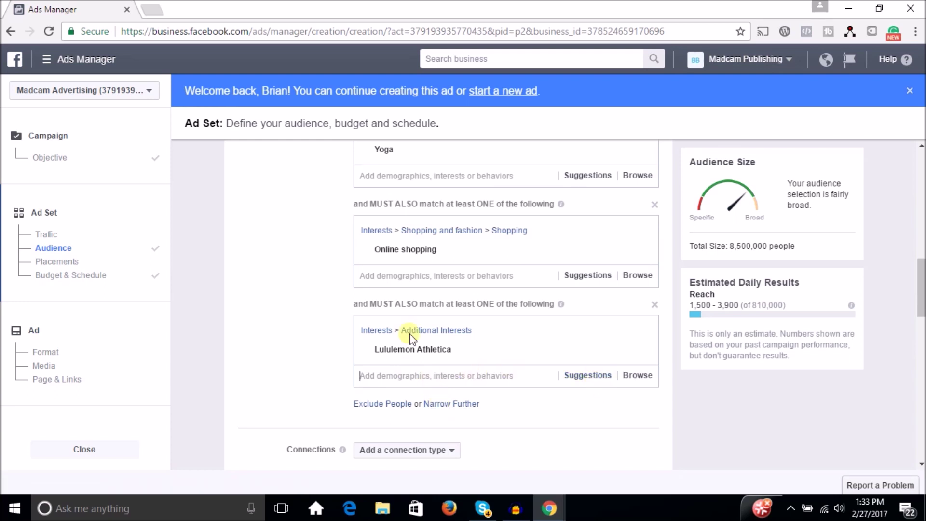
{"action": "left_click", "coordinate": [583, 379]}
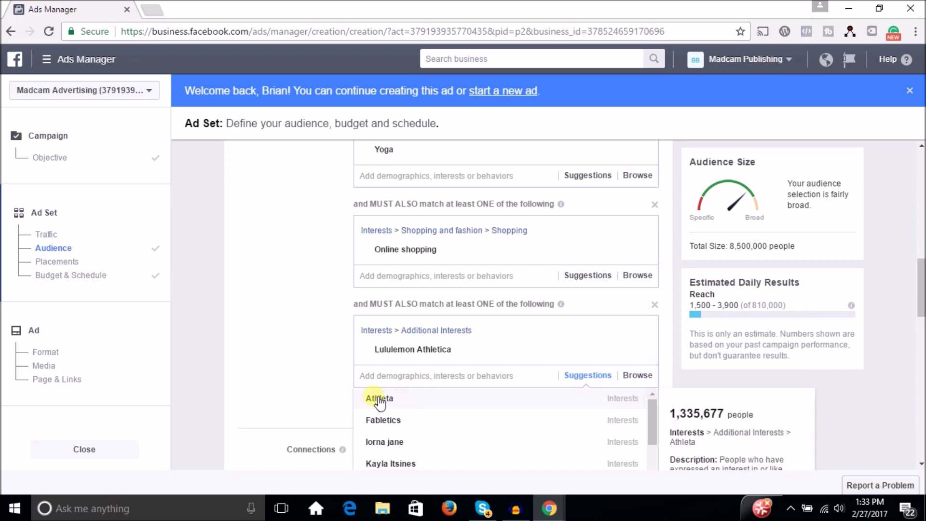
Step: Narrow further with a fourth box requiring Athleta ('athle'), reducing the audience to 4,700,000
{"action": "left_click", "coordinate": [395, 381]}
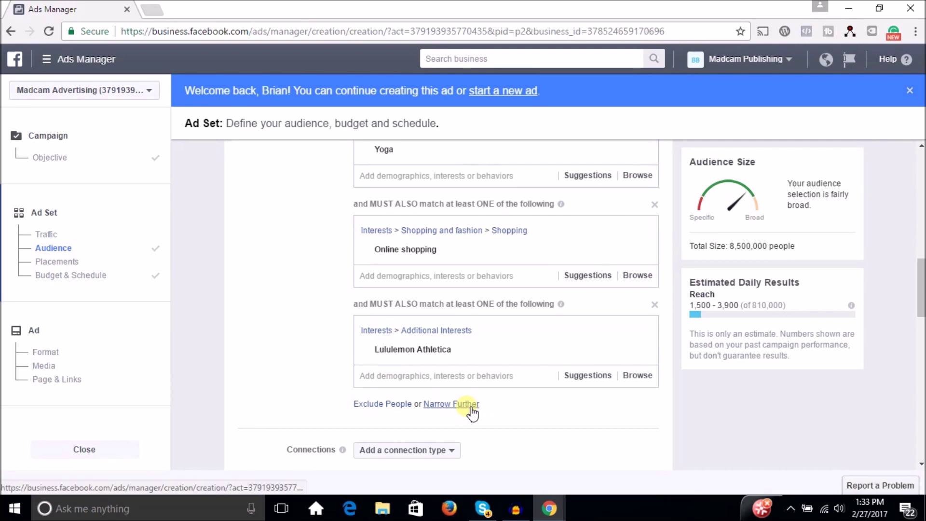
{"action": "left_click", "coordinate": [451, 404]}
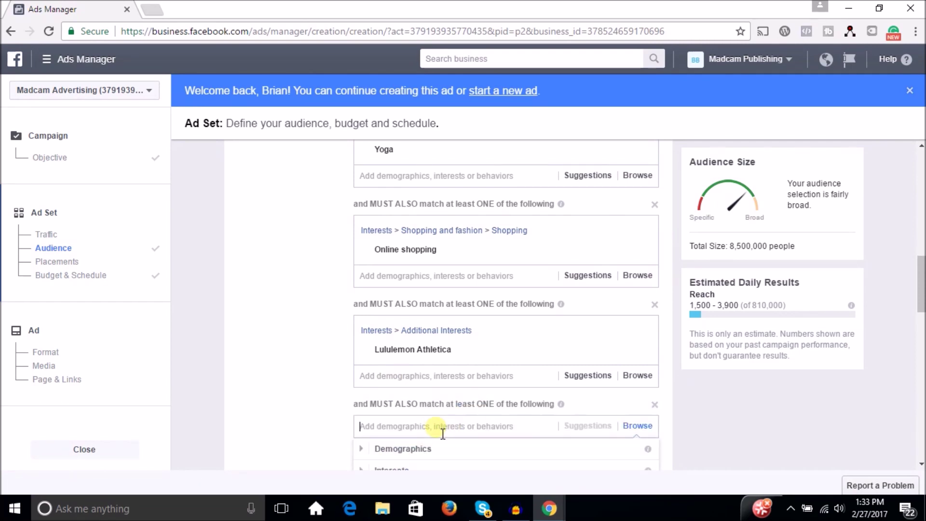
{"action": "type", "text": "athle"}
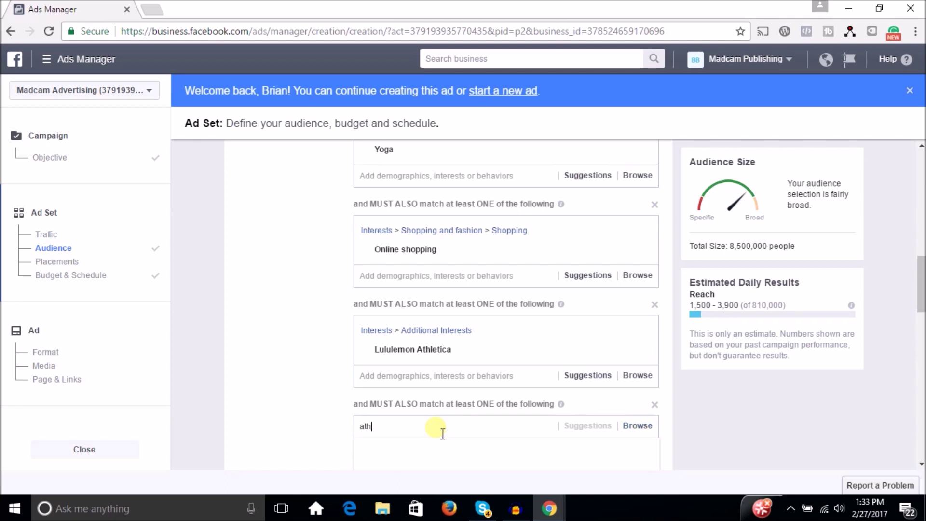
{"action": "left_click", "coordinate": [441, 446]}
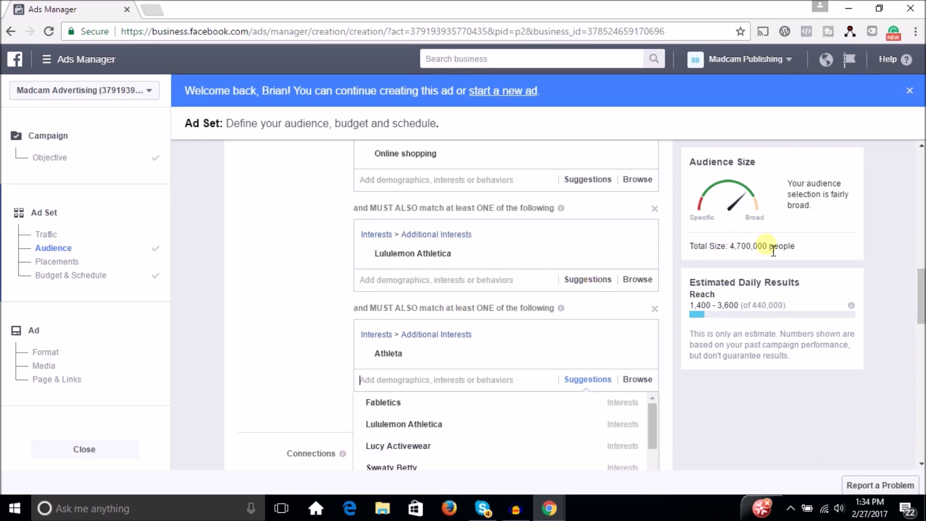
{"action": "mouse_move", "coordinate": [921, 299]}
{"action": "left_mouse_down"}
{"action": "mouse_move", "coordinate": [921, 250]}
{"action": "mouse_move", "coordinate": [921, 287]}
{"action": "left_mouse_up"}
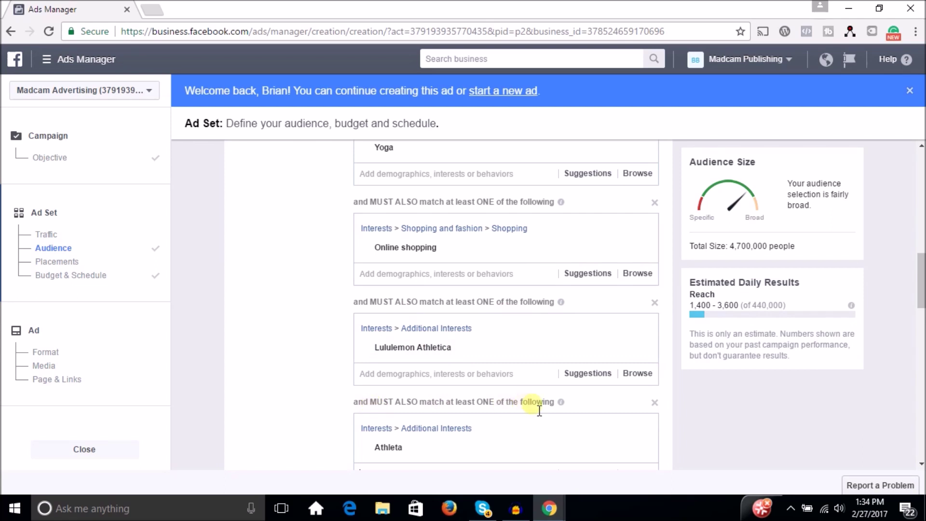
{"action": "left_click_drag", "start_coordinate": [921, 289], "coordinate": [921, 302]}
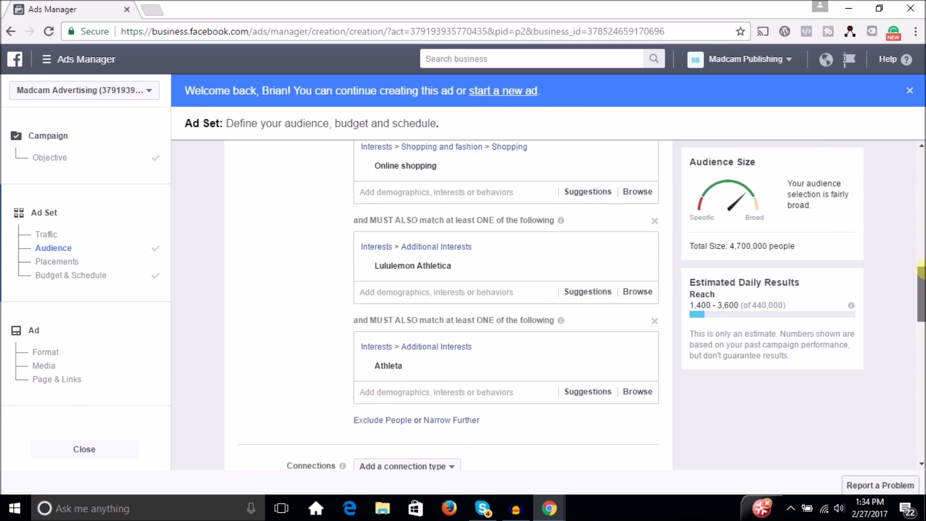
{"action": "mouse_move", "coordinate": [921, 270]}
{"action": "left_mouse_down"}
{"action": "mouse_move", "coordinate": [920, 254]}
{"action": "mouse_move", "coordinate": [921, 266]}
{"action": "left_mouse_up"}
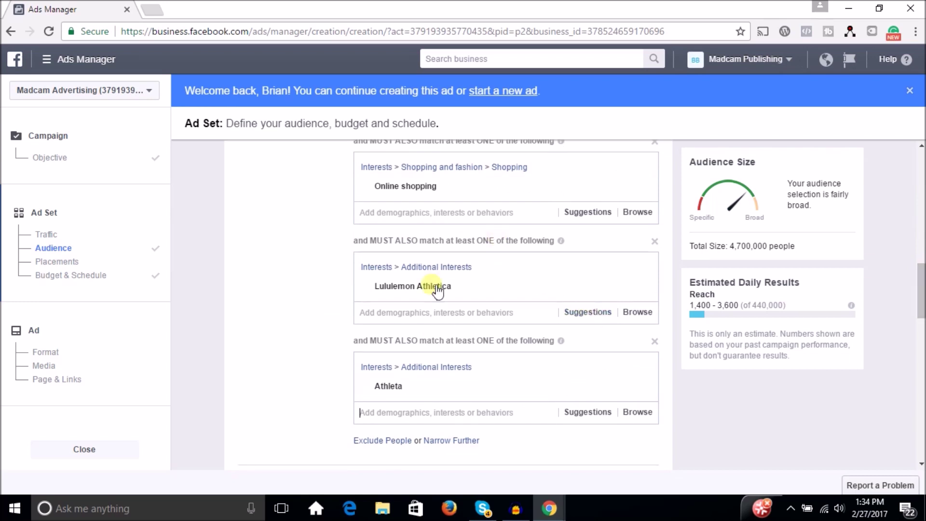
{"action": "left_click", "coordinate": [388, 414]}
{"action": "mouse_move", "coordinate": [523, 295]}
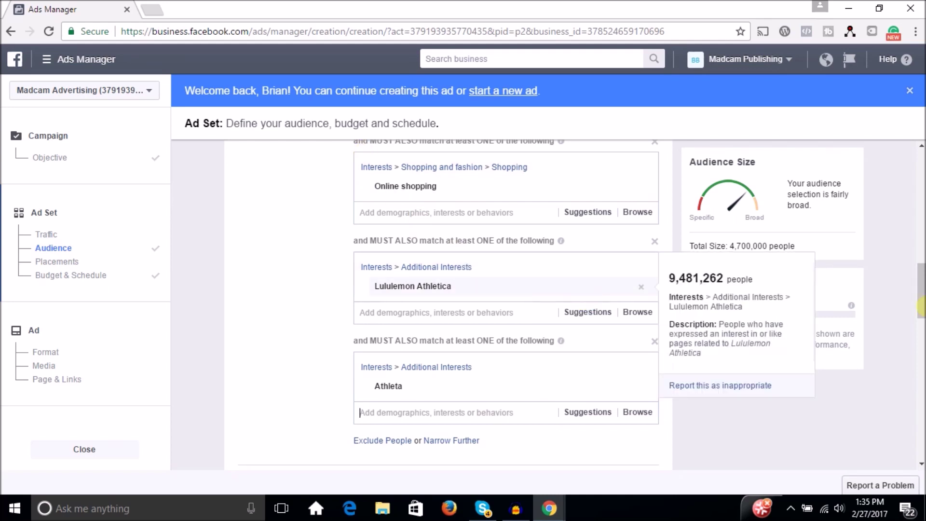
{"action": "left_click_drag", "start_coordinate": [922, 316], "coordinate": [922, 302]}
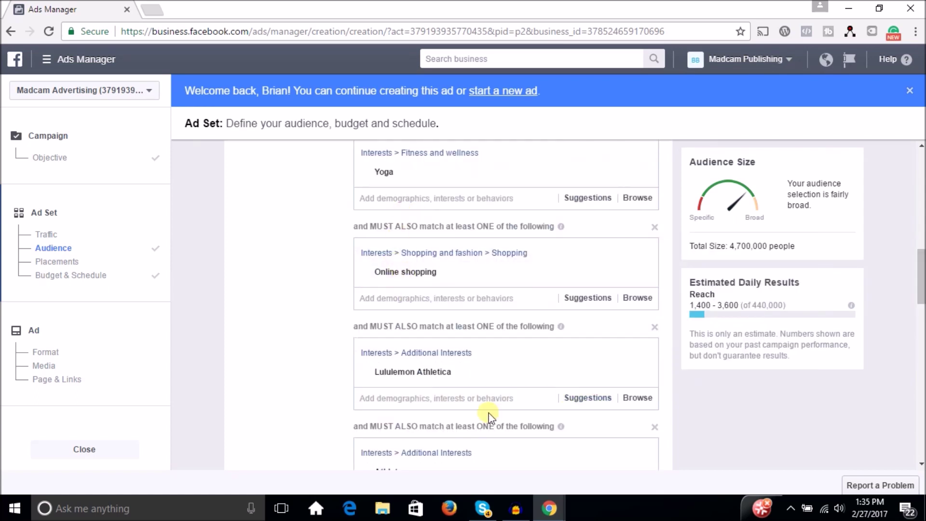
{"action": "scroll", "coordinate": [434, 366], "scroll_direction": "down", "scroll_amount": 2}
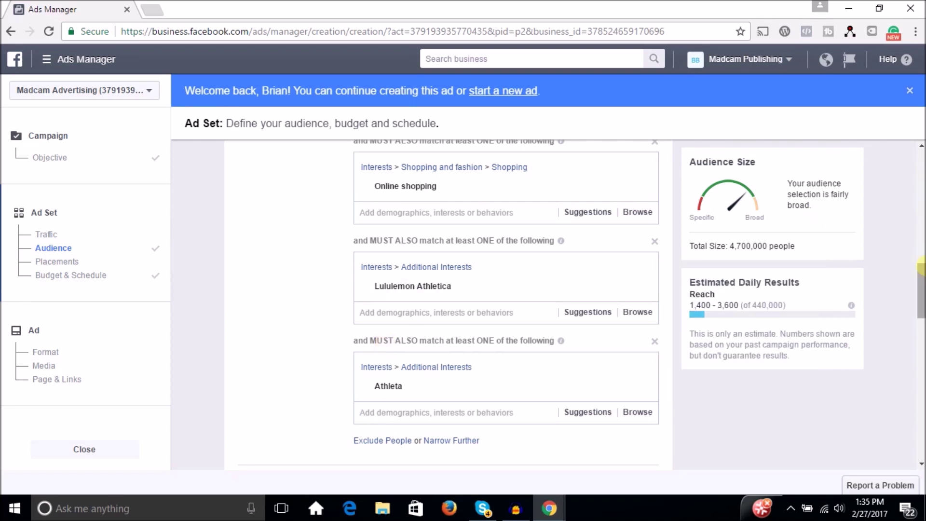
{"action": "left_click_drag", "start_coordinate": [921, 266], "coordinate": [920, 257]}
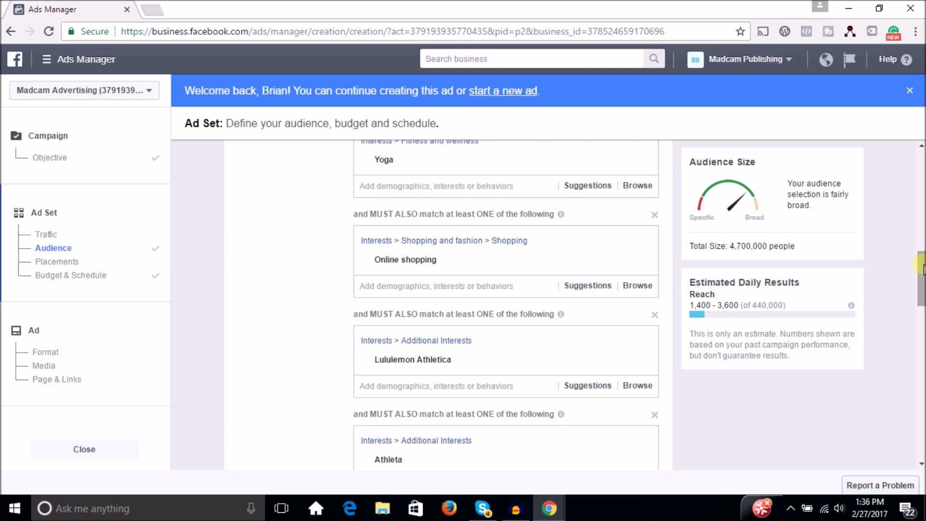
{"action": "scroll", "coordinate": [922, 268], "scroll_direction": "down", "scroll_amount": 2}
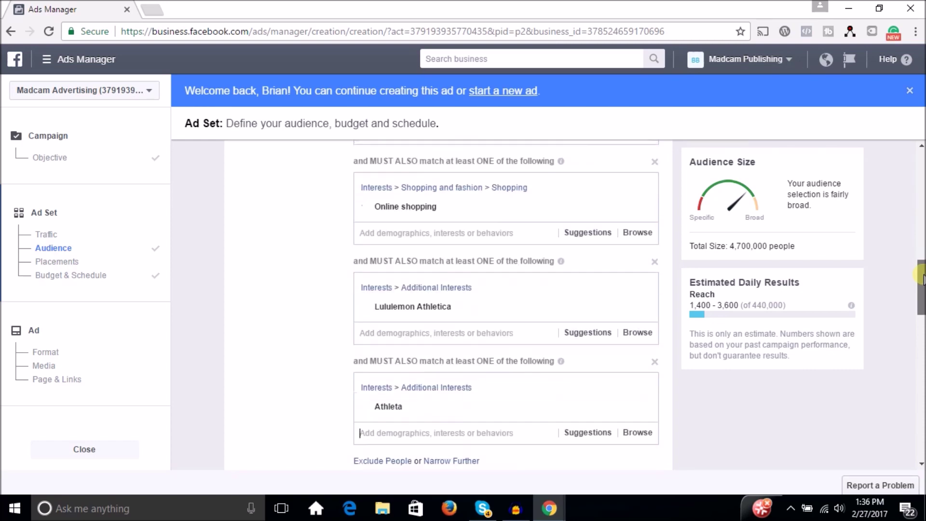